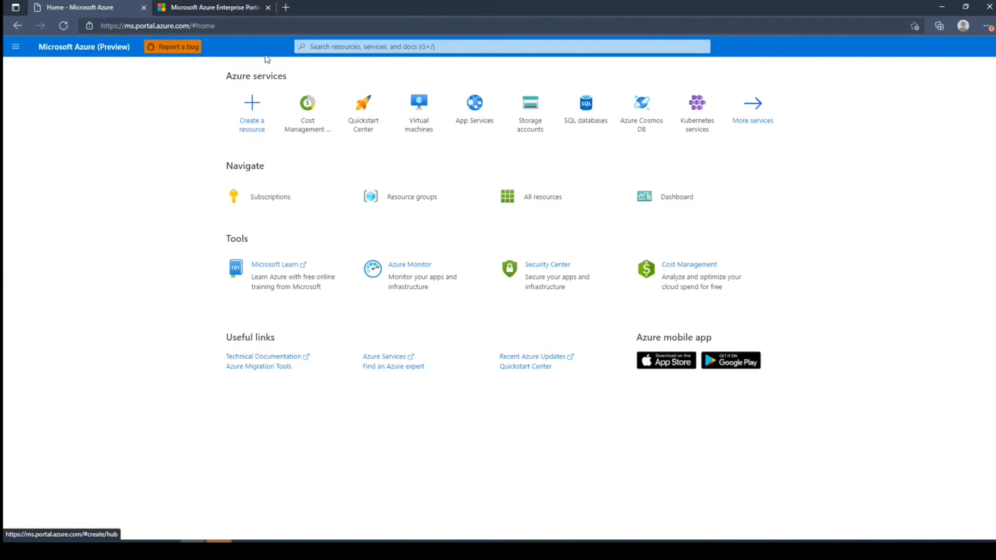
# Step: Navigate to Cost Management + Billing and select the Contoso (Demo) billing account
pyautogui.click(16, 47)
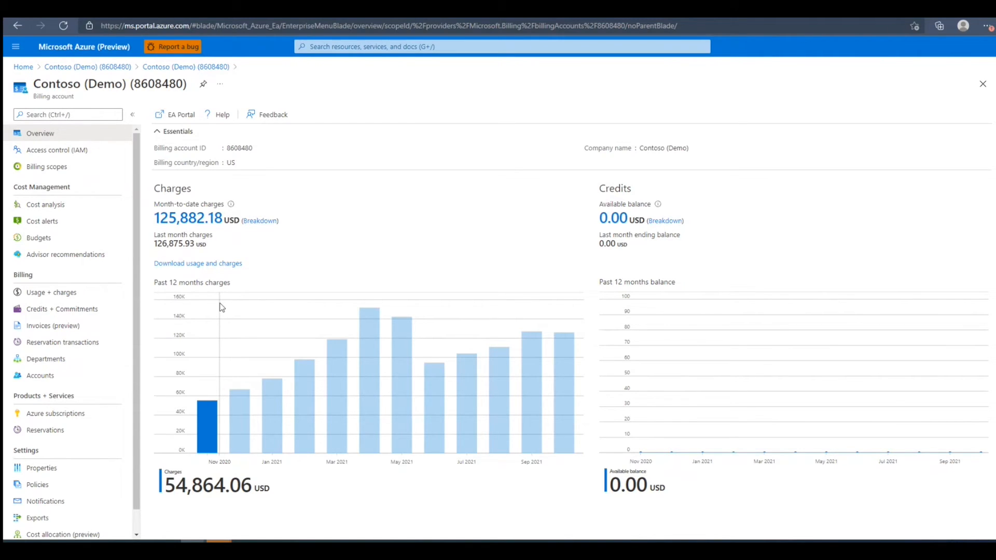
pyautogui.click(37, 485)
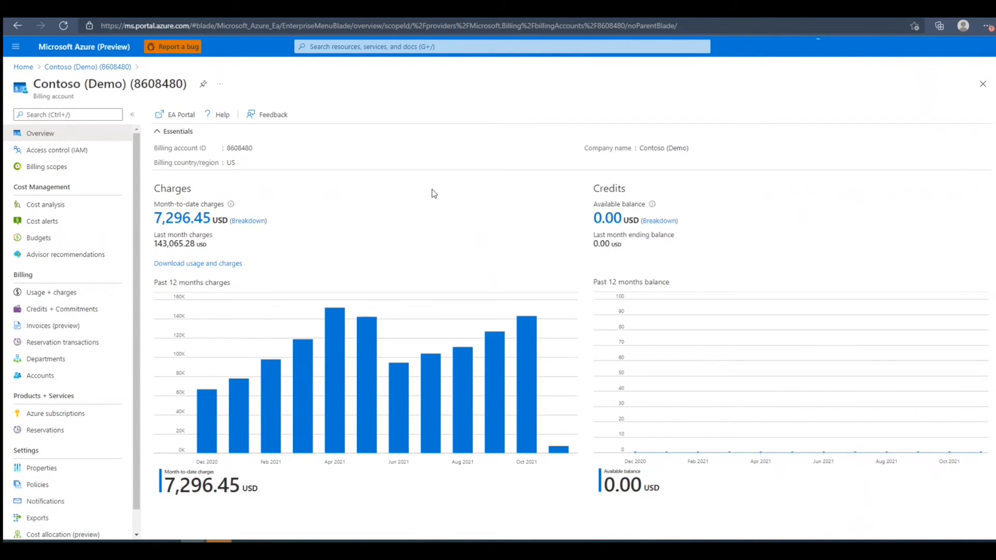
# Step: Go to Policies under Settings for the Contoso (Demo) billing account
pyautogui.click(78, 473)
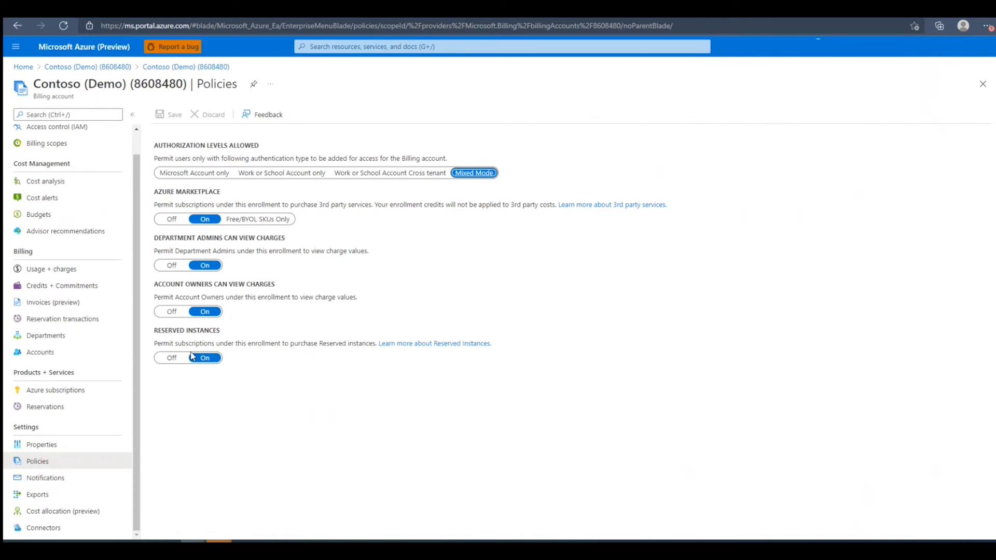
# Step: Switch Reserved Instances to Off and save the enrollment policies
pyautogui.click(172, 359)
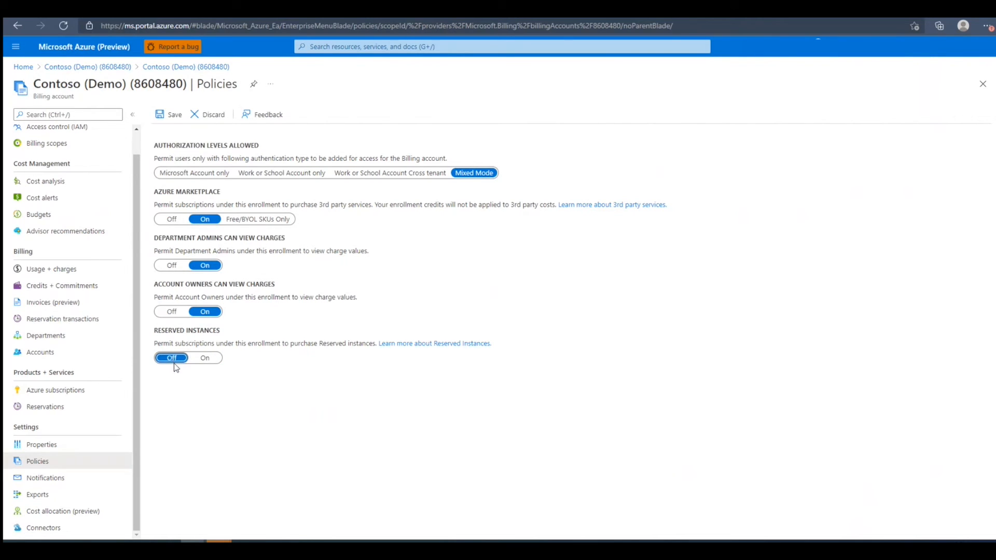
pyautogui.click(165, 117)
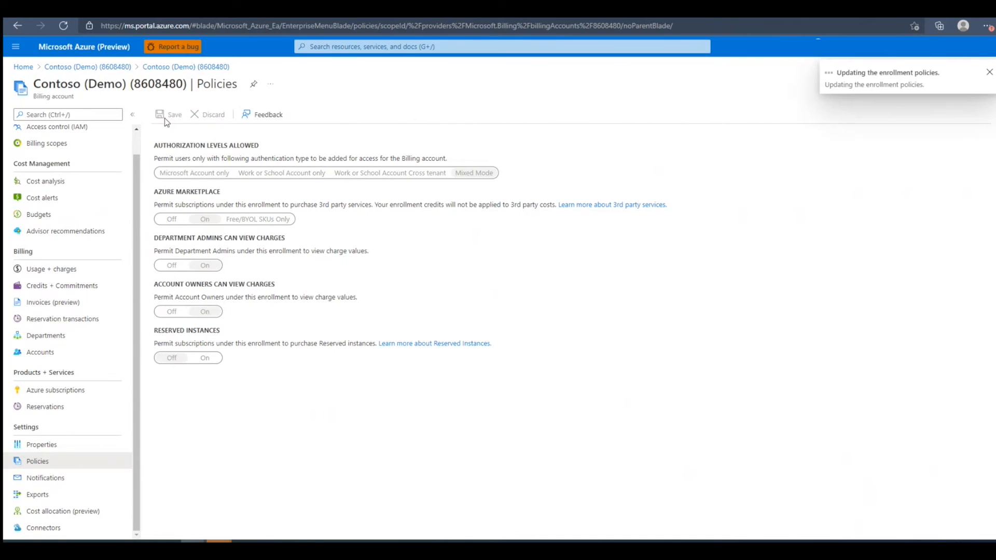